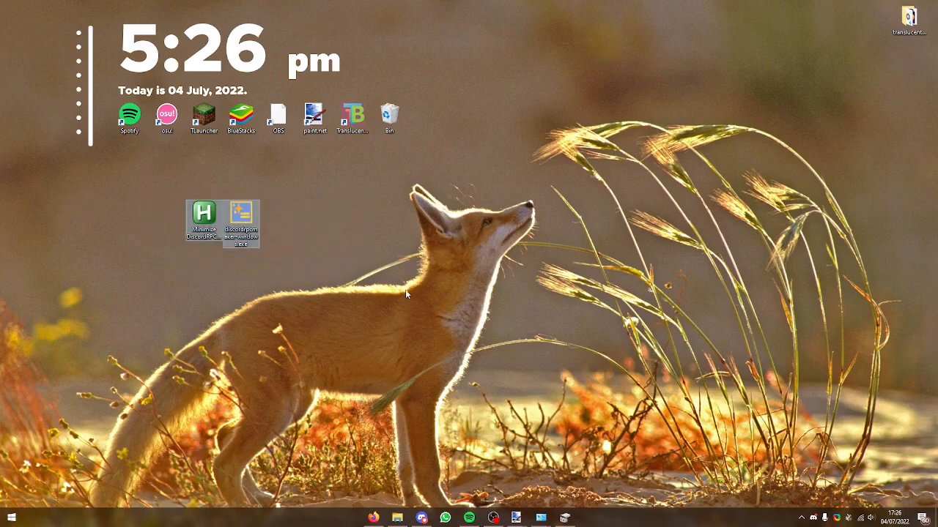
Step: Move the discordrpcmaker-windows.exe and Minimize DiscordRPC.exe desktop icons over by two columns, keeping them side by side
click(406, 312)
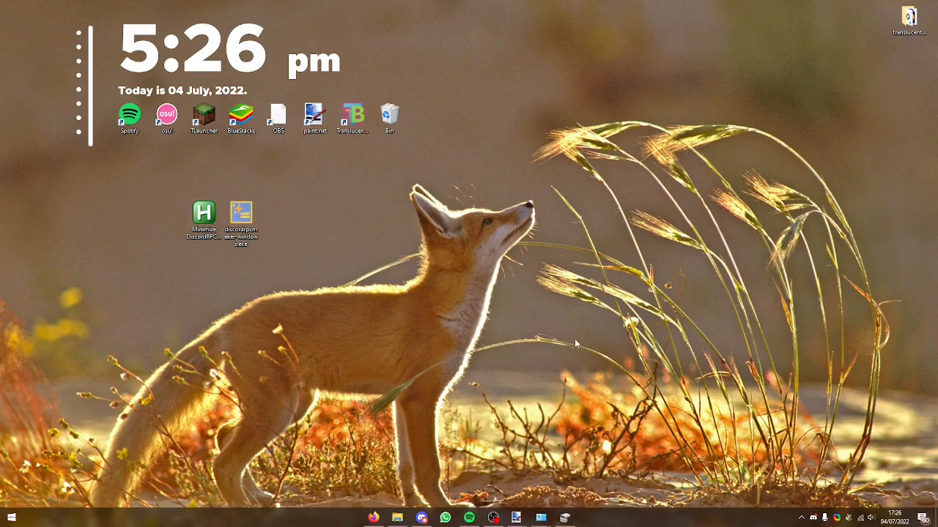
drag(257, 220, 331, 220)
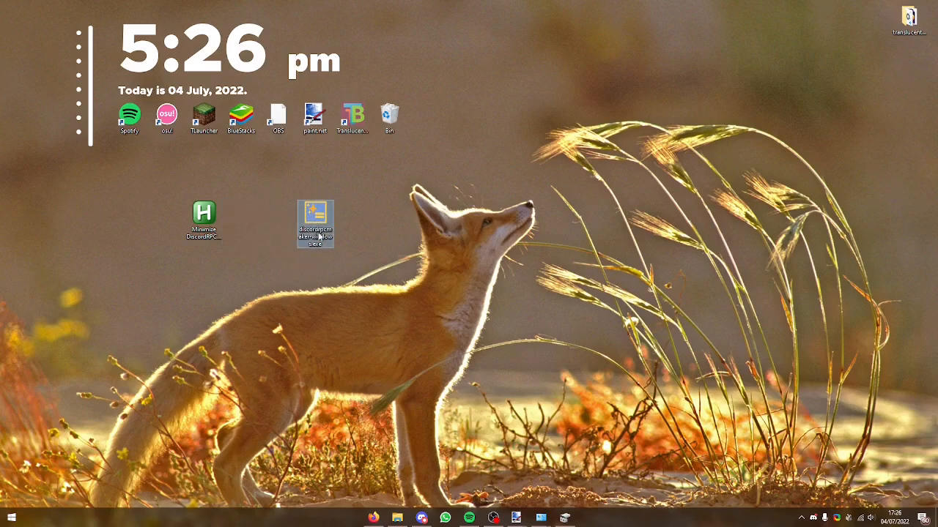
drag(315, 251, 503, 295)
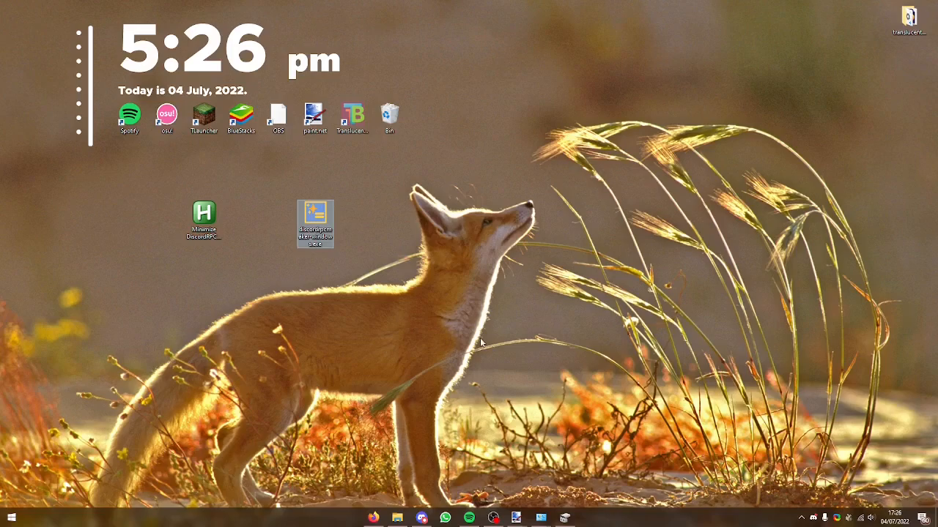
drag(204, 218, 277, 218)
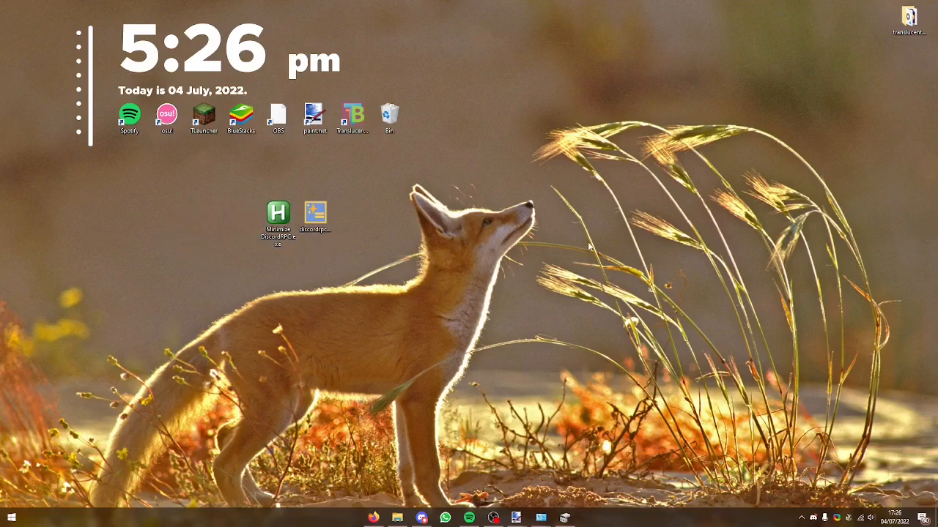
Step: Run discordrpcmaker-windows.exe and name the presence cheese in Discord RPC Maker
double_click(315, 213)
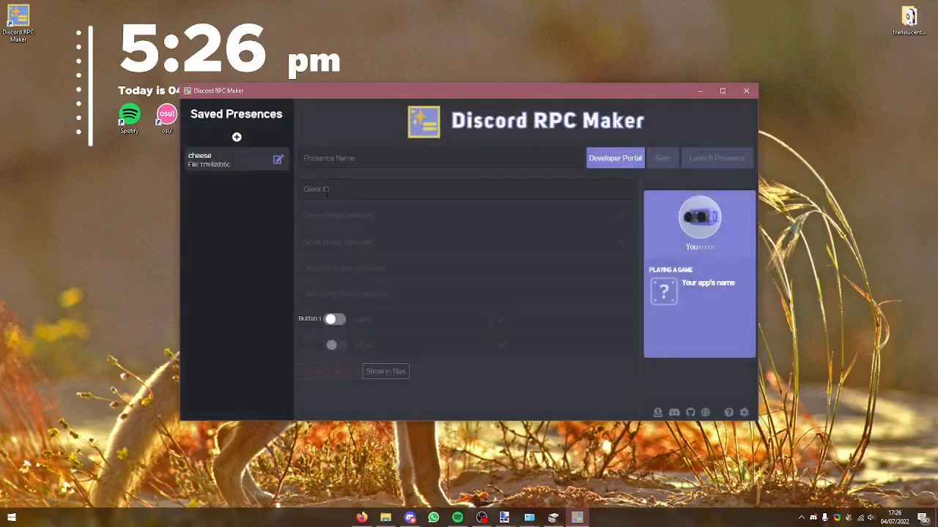
click(317, 159)
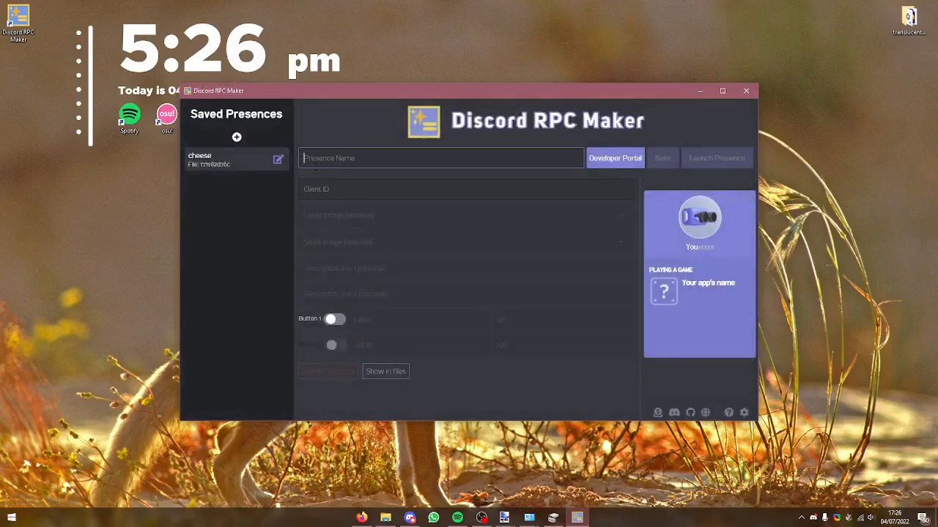
text(cheese)
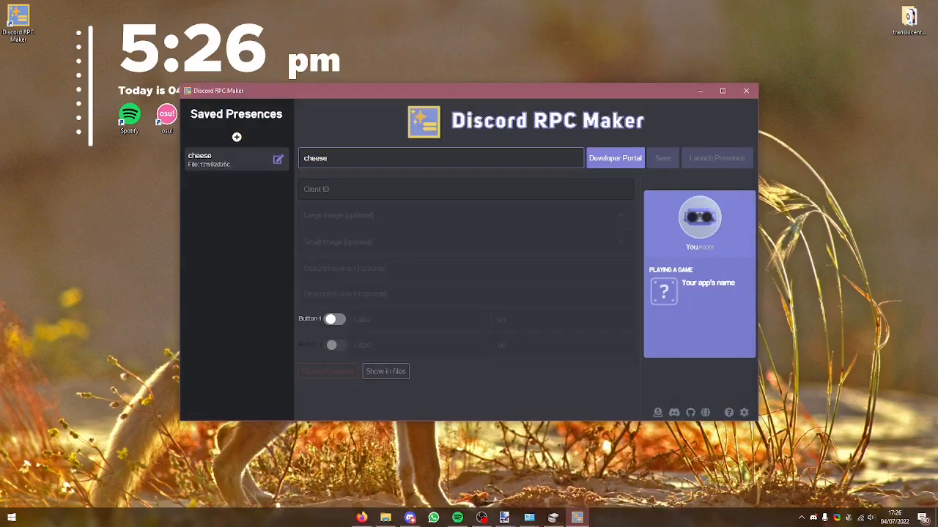
click(479, 187)
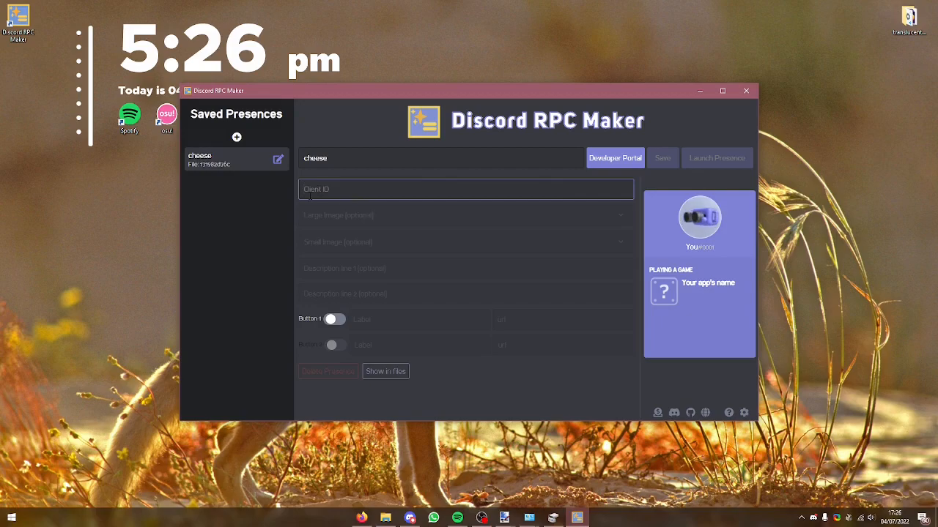
Step: Switch to the Discord Developer Portal in Firefox and create a new application named Windows 10
click(355, 518)
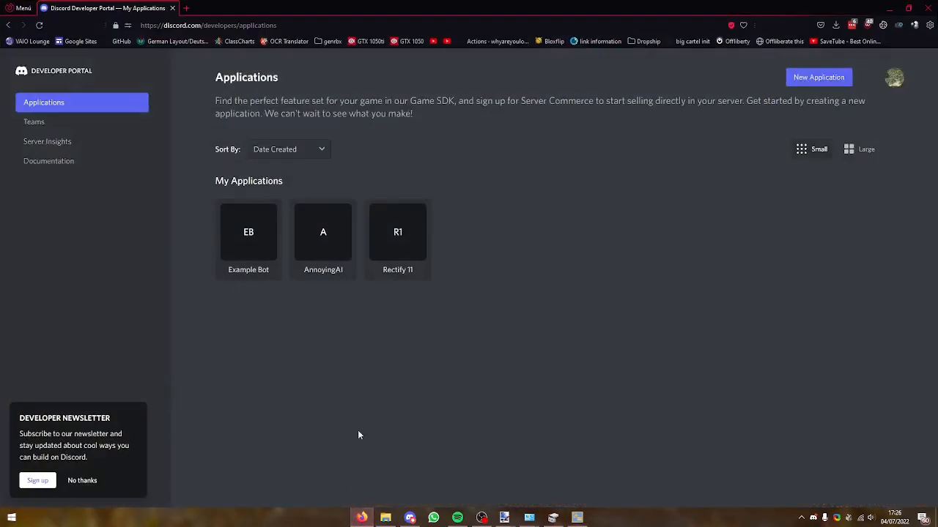
drag(202, 77, 293, 82)
click(531, 325)
click(805, 87)
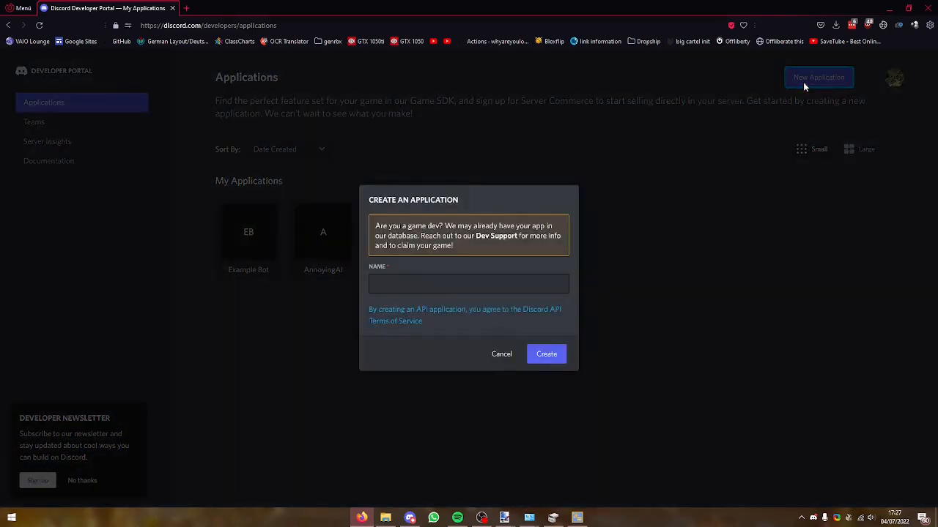
click(420, 288)
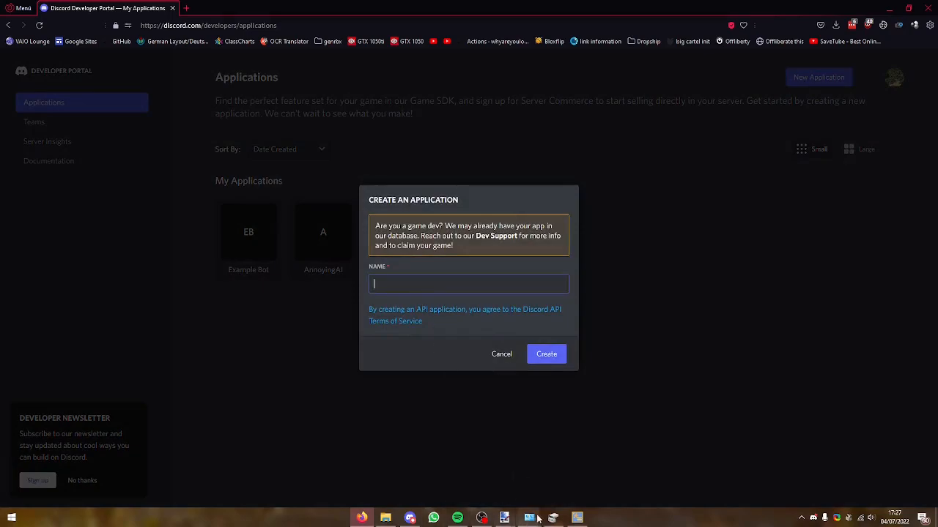
click(577, 518)
drag(735, 282, 685, 284)
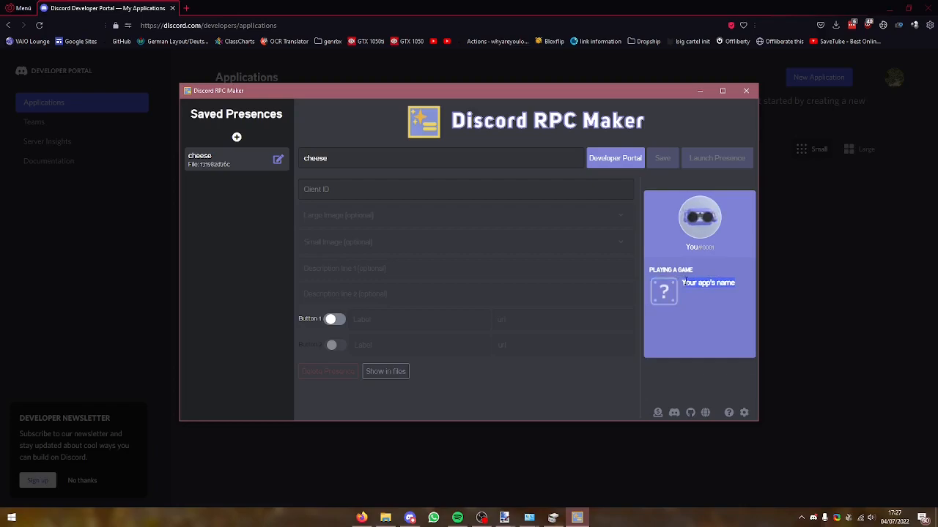
click(699, 89)
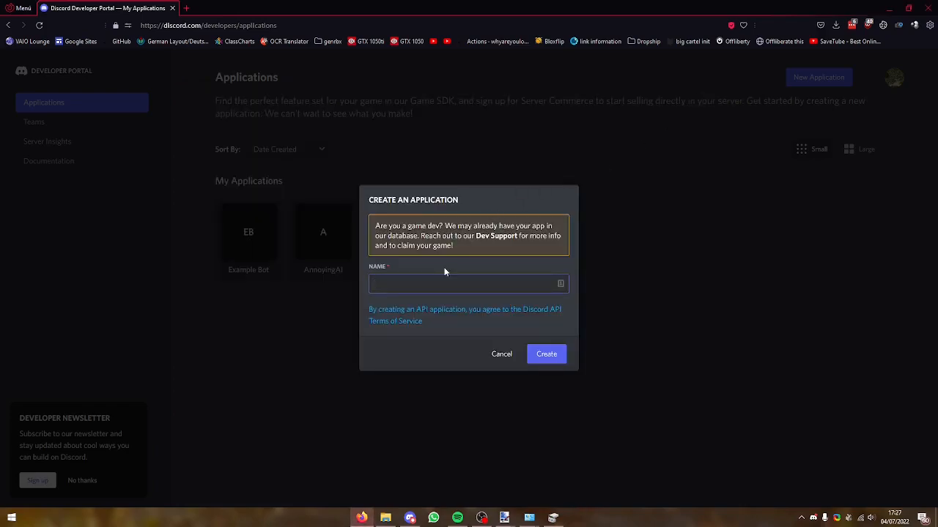
text(Windows 10)
click(555, 356)
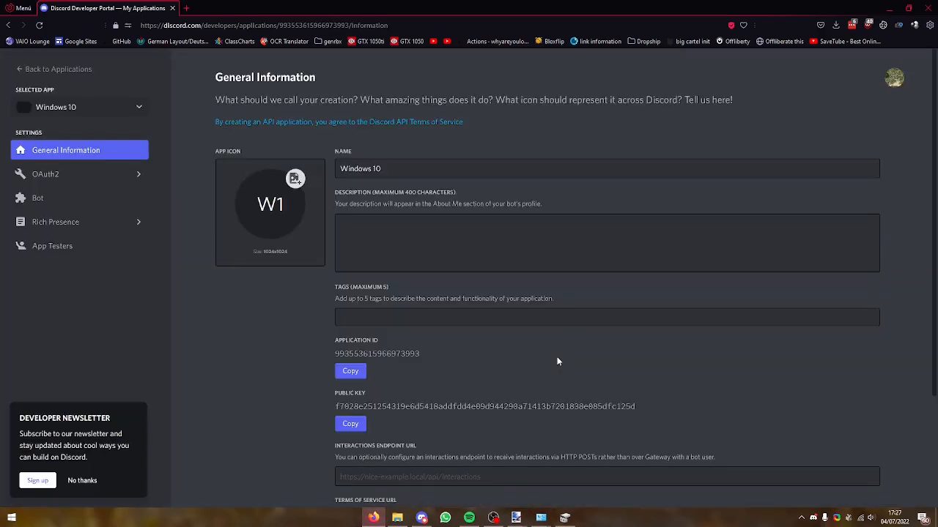
Step: Copy the client ID from the Windows 10 application's OAuth2 settings
scroll(545, 380, down, 3)
scroll(542, 388, up, 3)
click(45, 175)
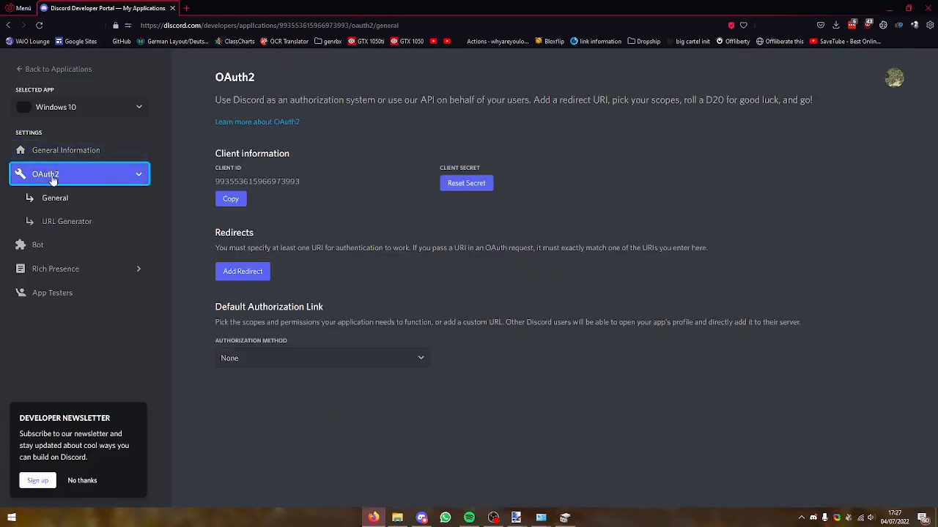
drag(224, 181, 299, 182)
click(230, 199)
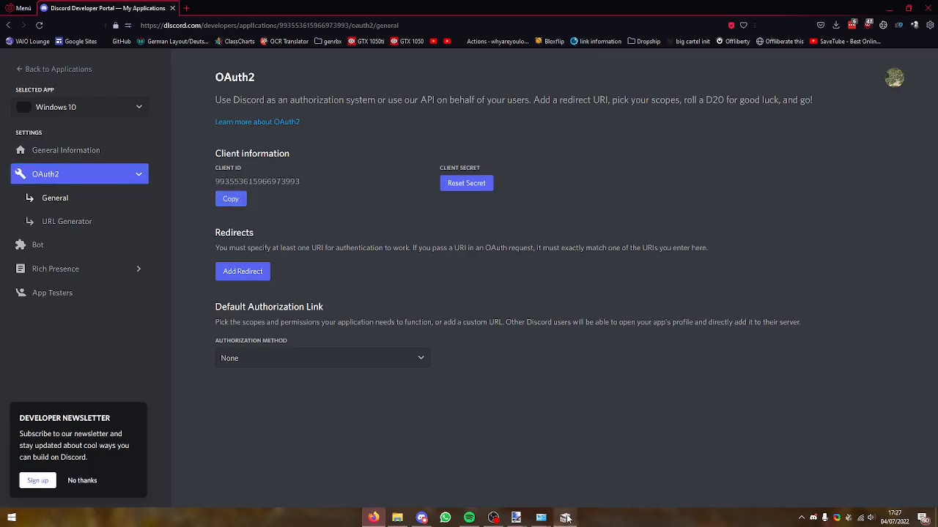
Step: Bring back Discord RPC Maker and paste the copied client ID into the cheese presence
click(801, 517)
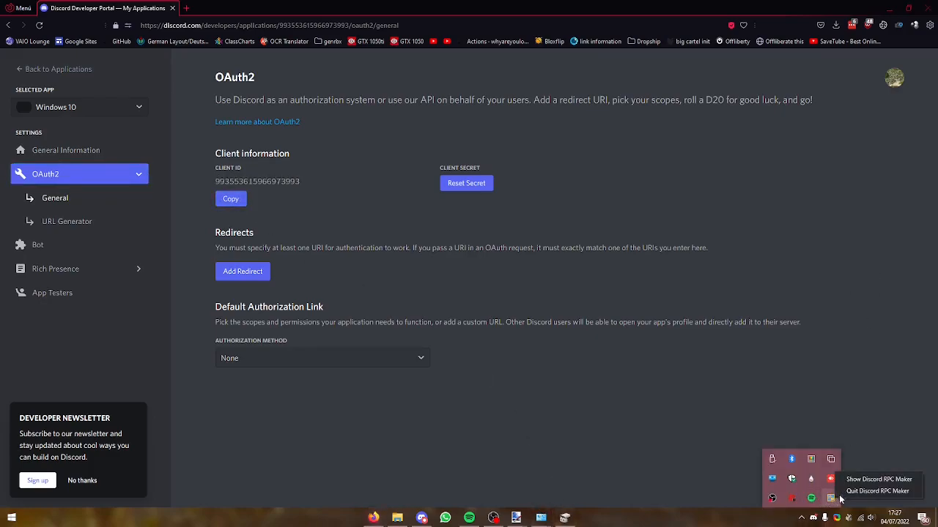
click(849, 461)
click(327, 189)
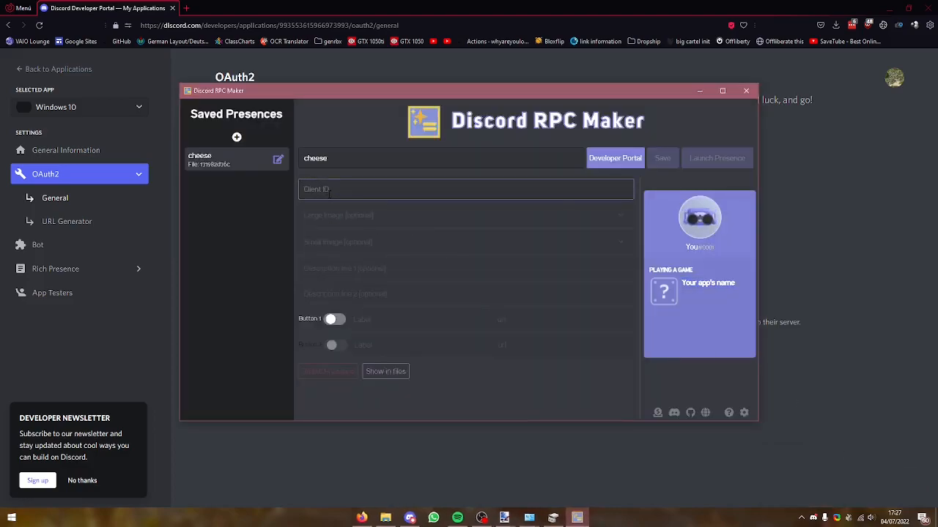
key(ctrl+v)
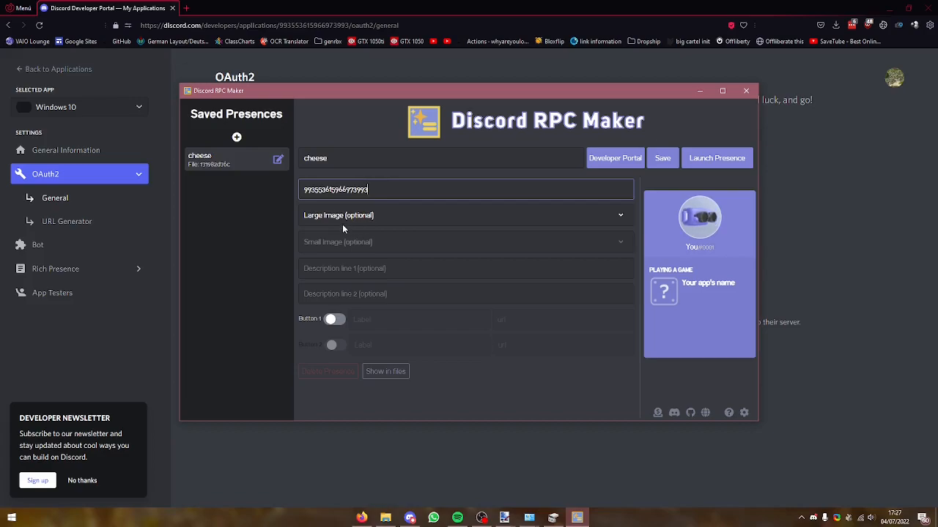
Step: Upload the Windows logo image to the application's Rich Presence art assets with the key 10 and save the changes
click(57, 268)
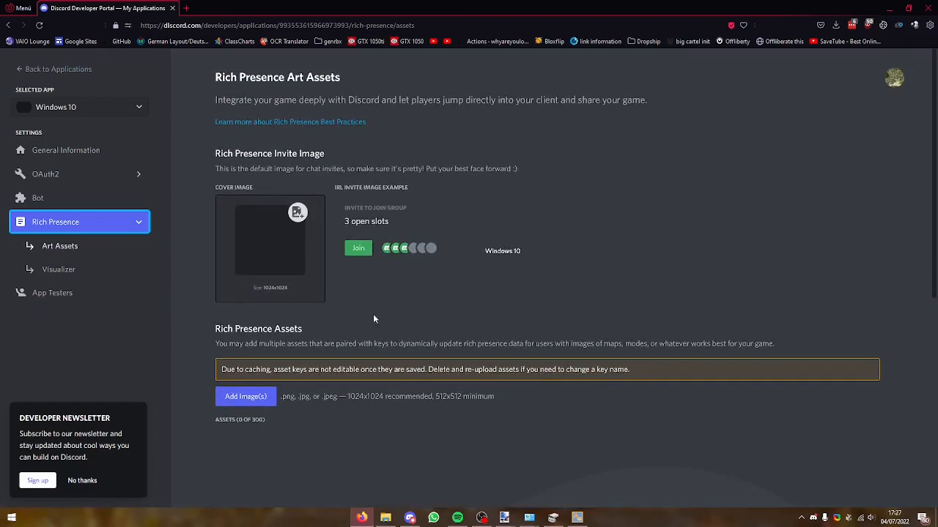
scroll(379, 313, down, 3)
scroll(381, 315, up, 3)
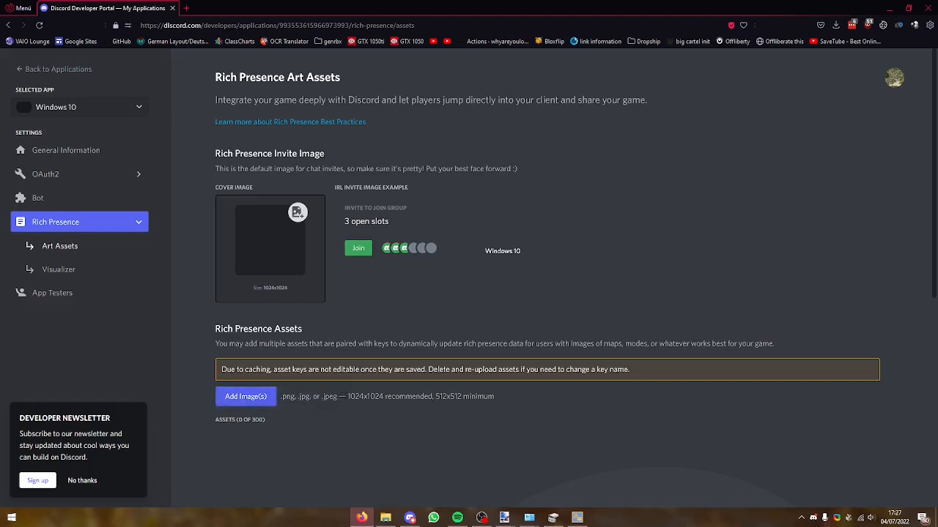
drag(432, 396, 496, 400)
drag(346, 399, 433, 400)
click(401, 412)
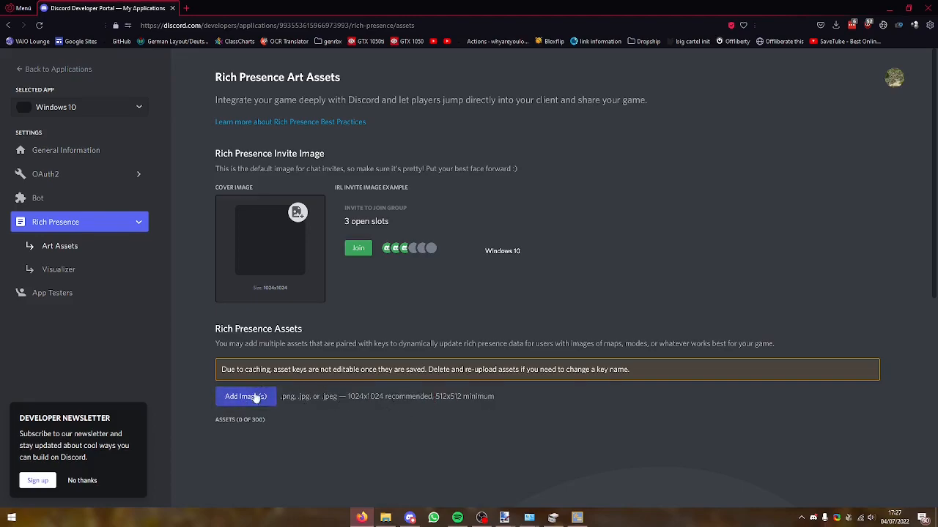
drag(350, 396, 422, 397)
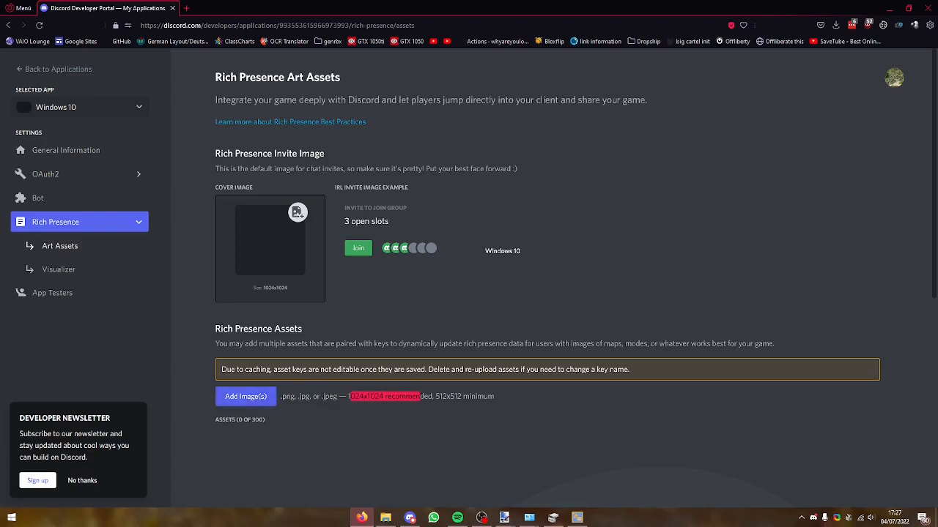
click(245, 396)
double_click(127, 89)
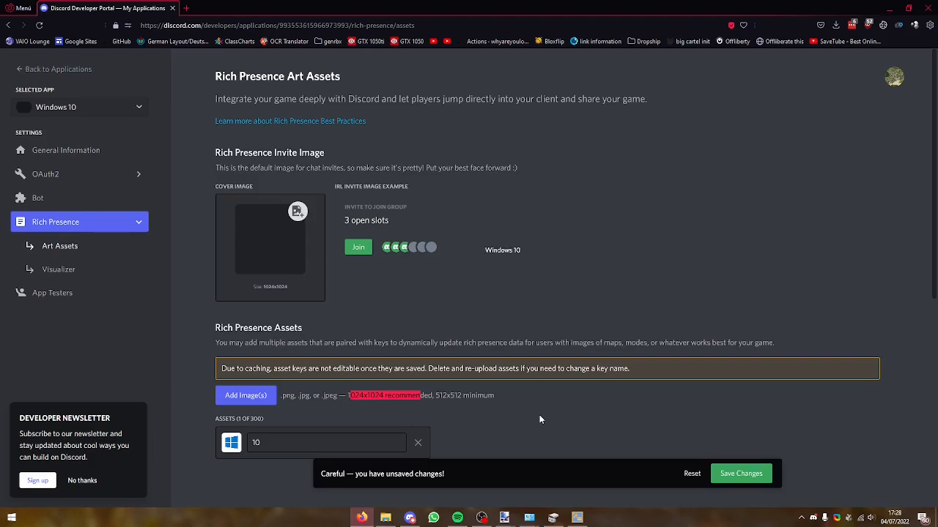
drag(290, 443, 256, 442)
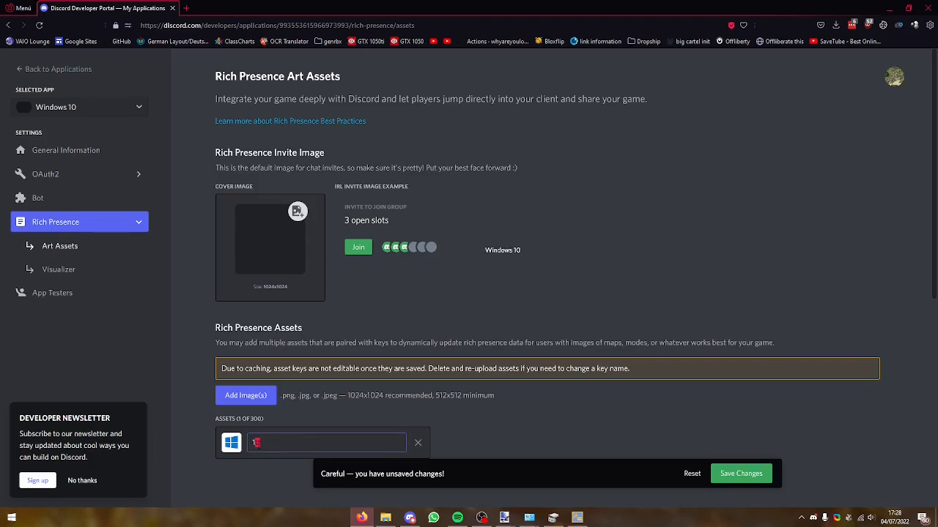
click(719, 473)
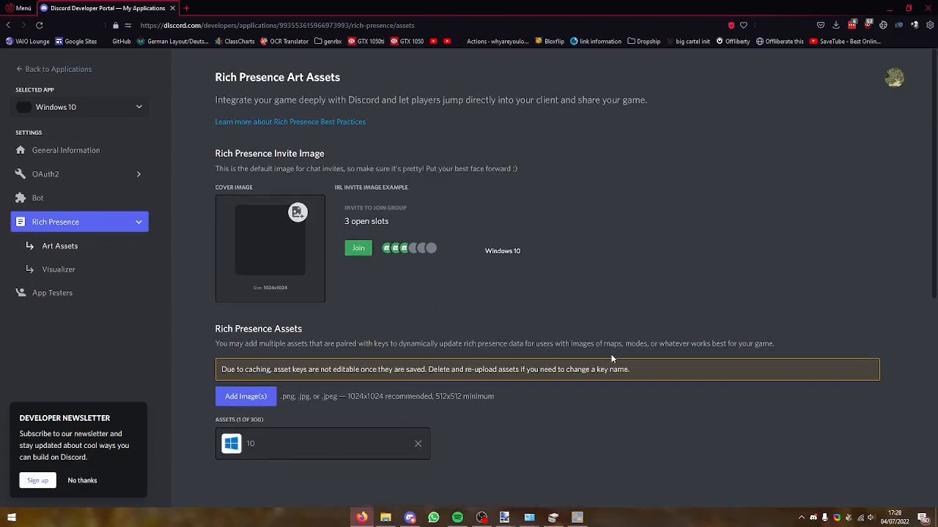
Step: Quit Discord RPC Maker and launch it again
click(801, 518)
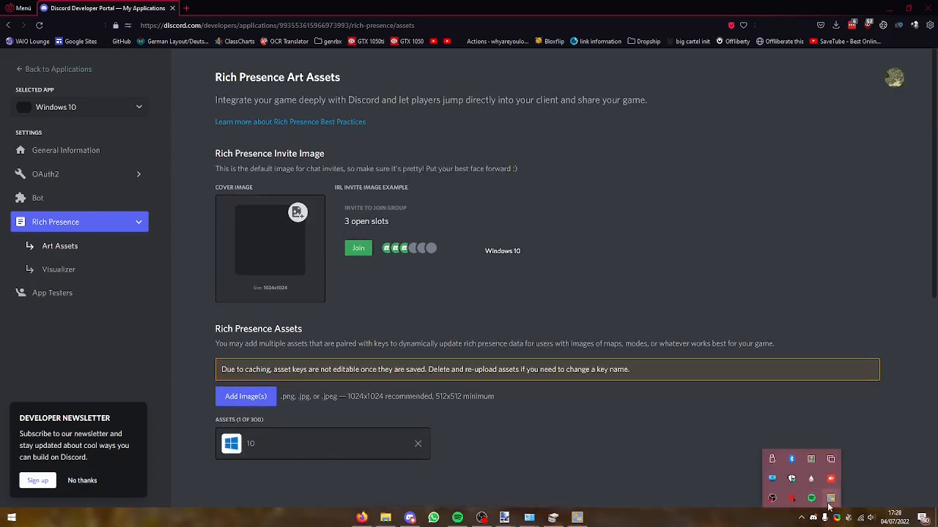
click(829, 499)
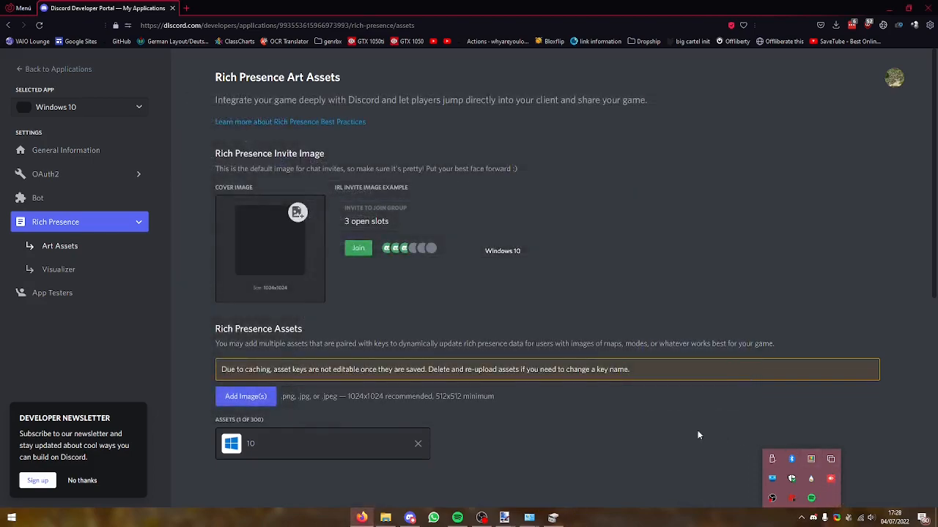
key(super)
text(rpc)
key(Return)
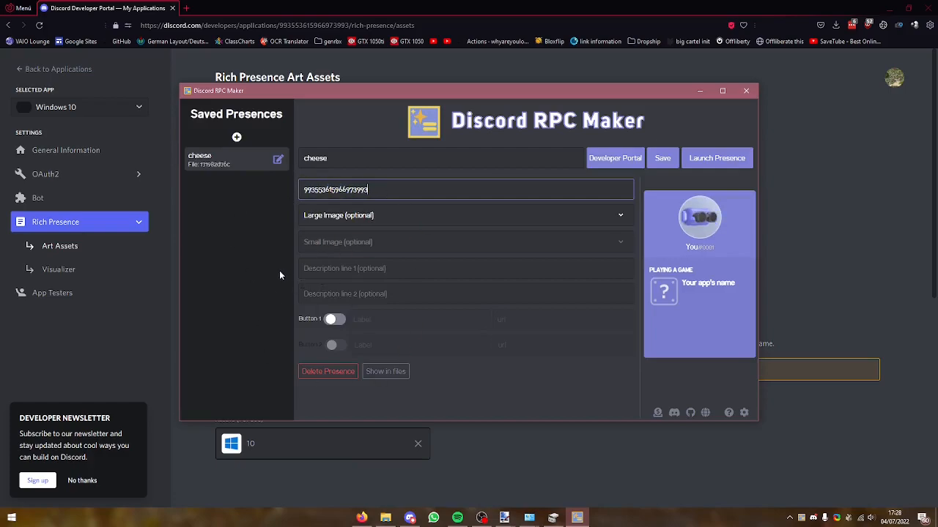
Step: Set the presence's large image to 10 and, after trying 10 for the small image, choose None for it
click(304, 219)
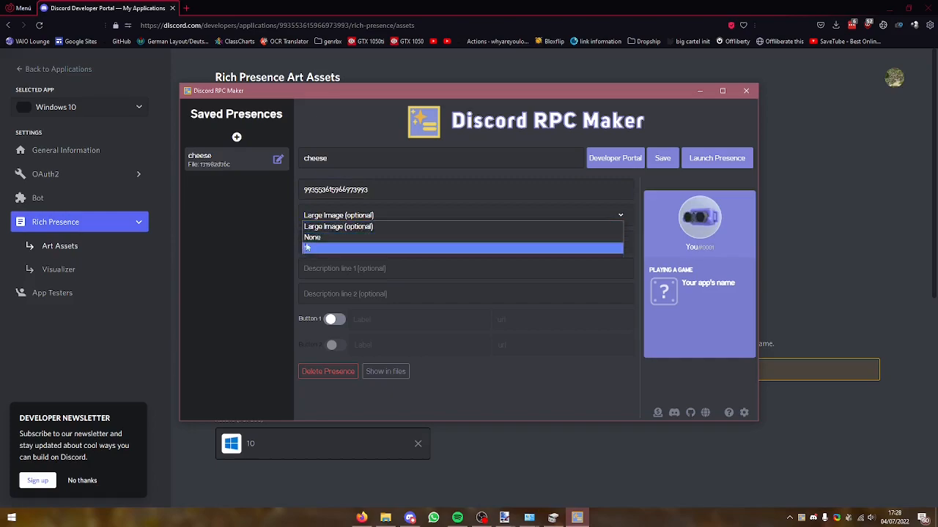
click(312, 249)
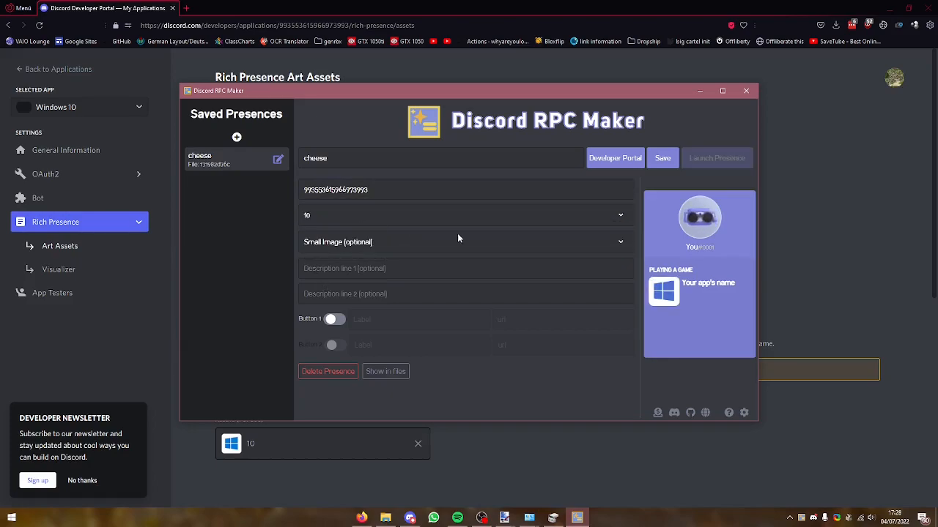
click(342, 246)
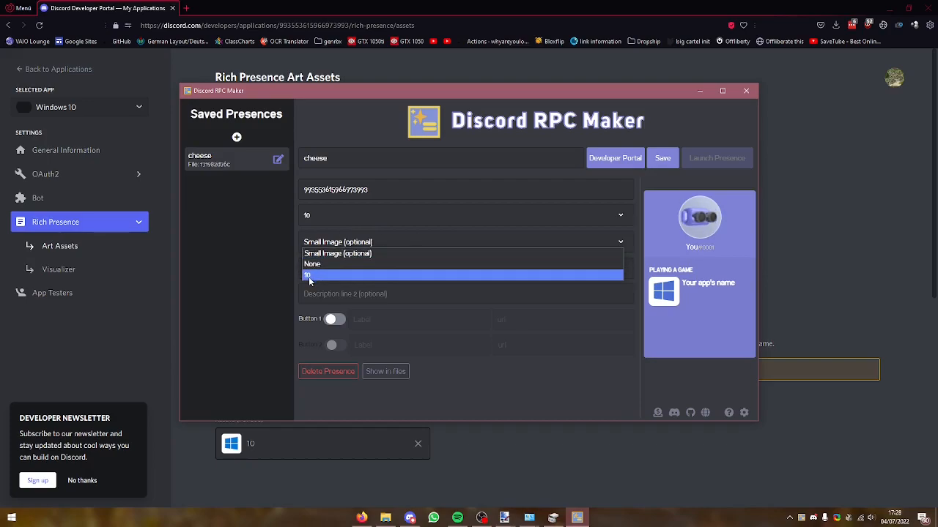
click(314, 276)
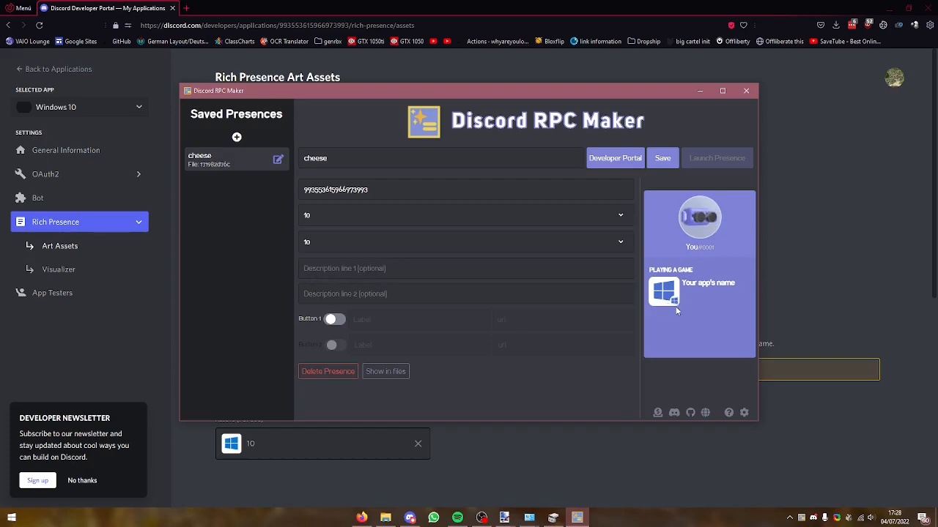
click(347, 241)
click(345, 263)
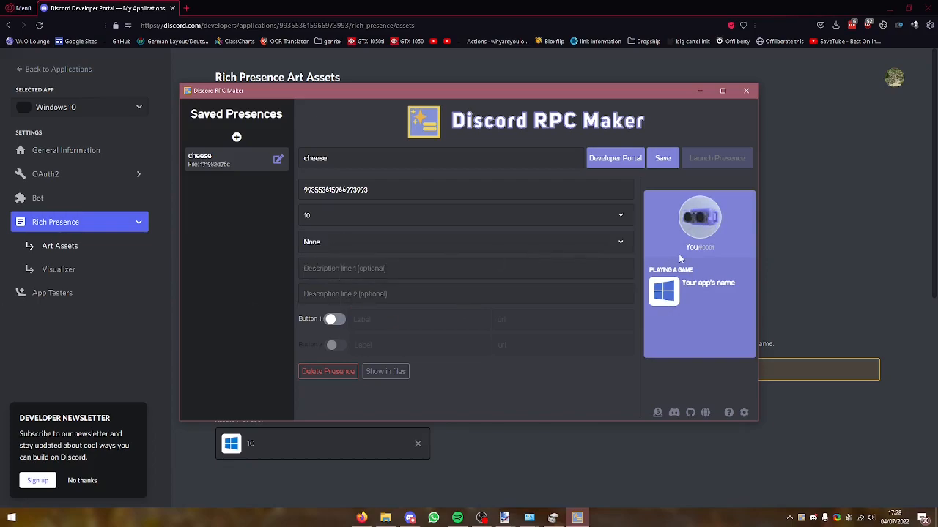
Step: Try 1 and 2 as the presence's two description lines and clear both again
click(369, 275)
text(1)
click(416, 294)
text(2)
click(690, 295)
click(449, 292)
key(BackSpace)
click(449, 270)
key(BackSpace)
Step: Set the description lines to Version 21H2 and Build 19044.1766 using the About Windows details, and save the presence
key(super+r)
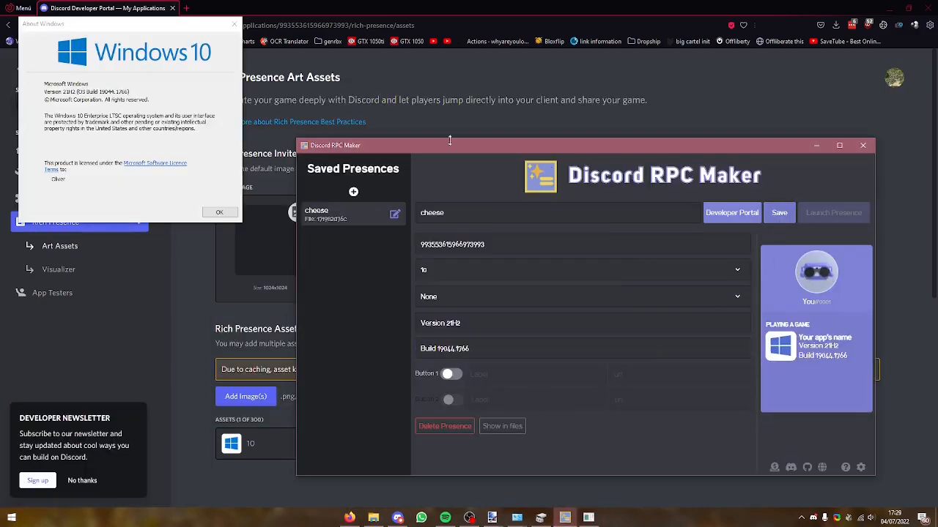
click(235, 24)
click(781, 213)
drag(737, 156, 617, 113)
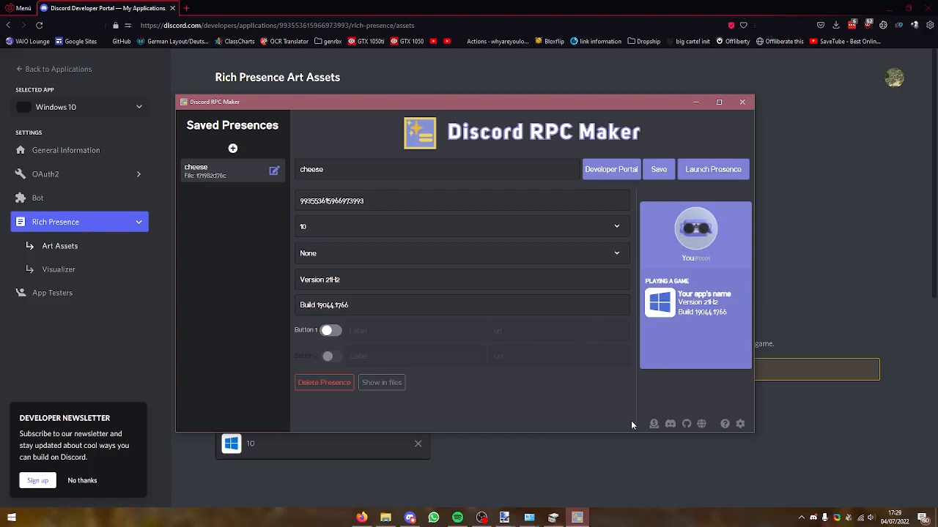
Step: Launch the presence, check it on your own Discord profile card, and minimize Discord and the browser
click(730, 168)
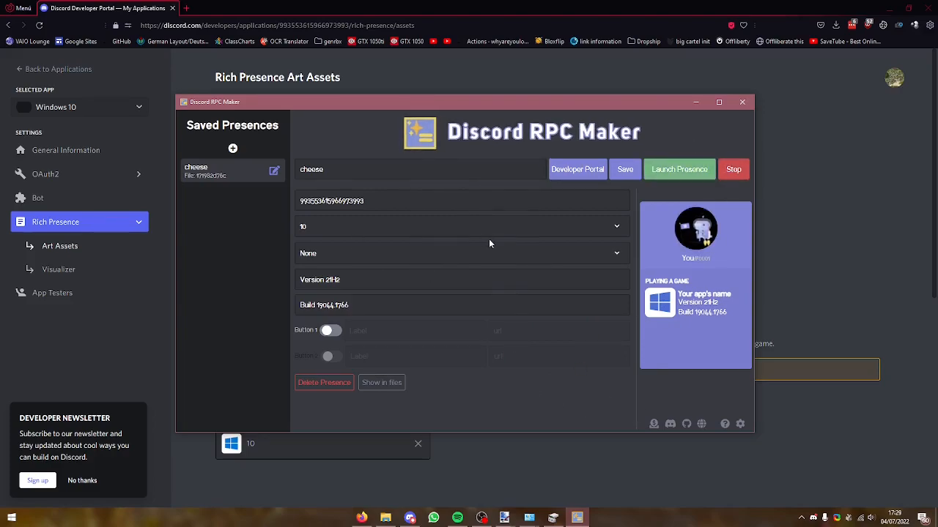
click(408, 518)
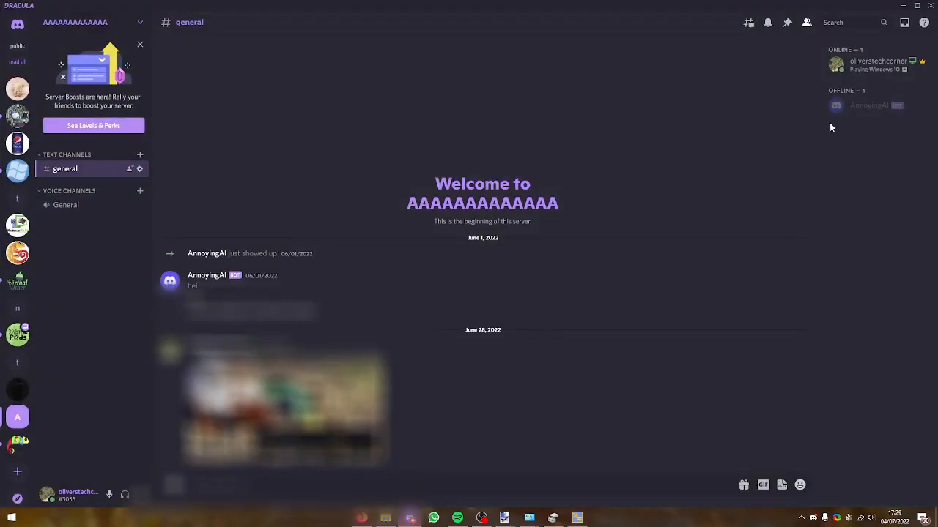
click(856, 65)
mouse_move(693, 210)
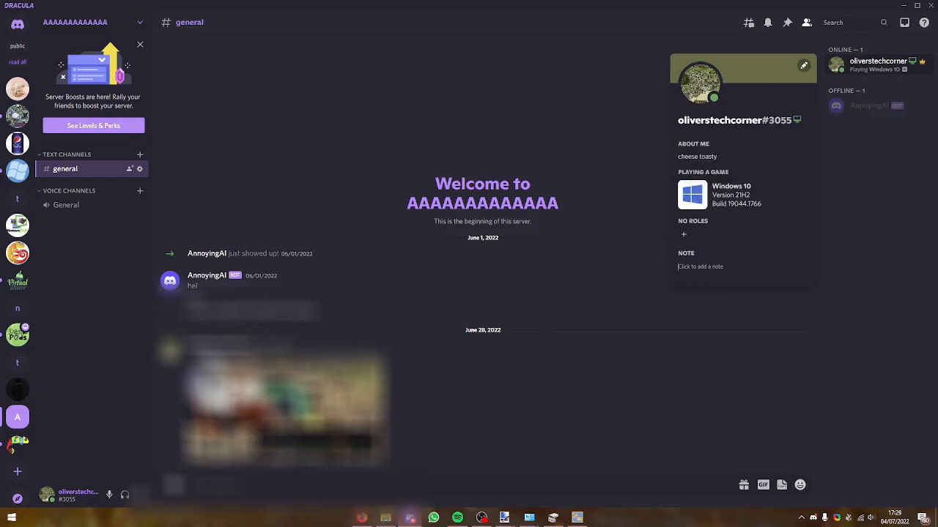
mouse_move(691, 193)
click(594, 142)
click(902, 6)
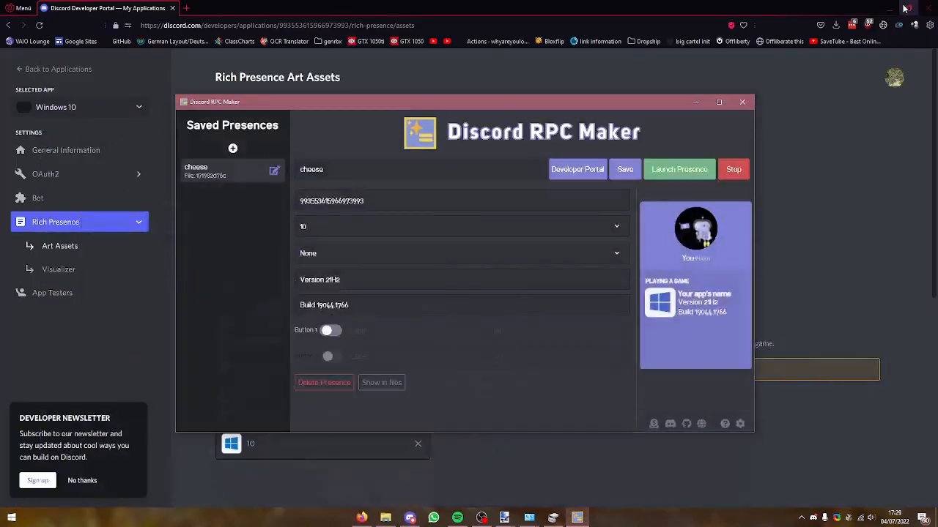
click(903, 6)
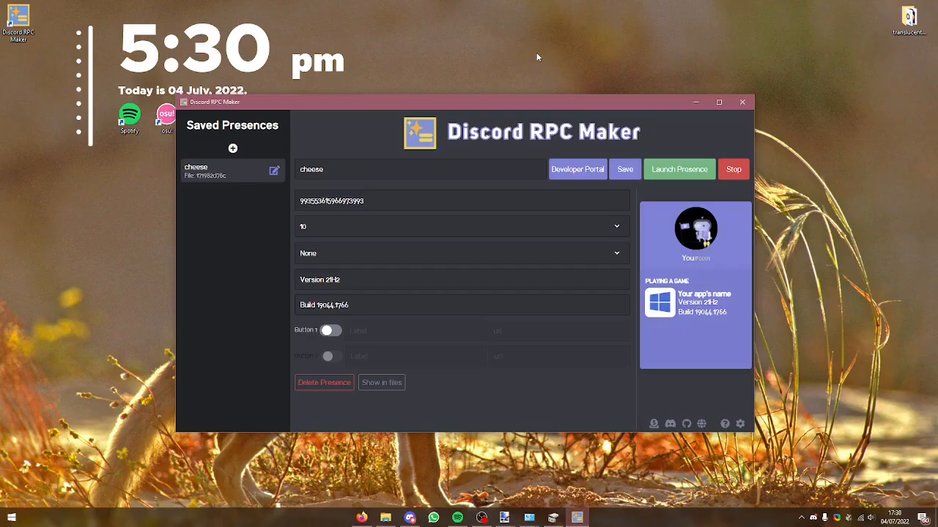
Step: Enable Show Elapsed Time in the Discord RPC Maker settings and check your profile card in Discord
click(740, 424)
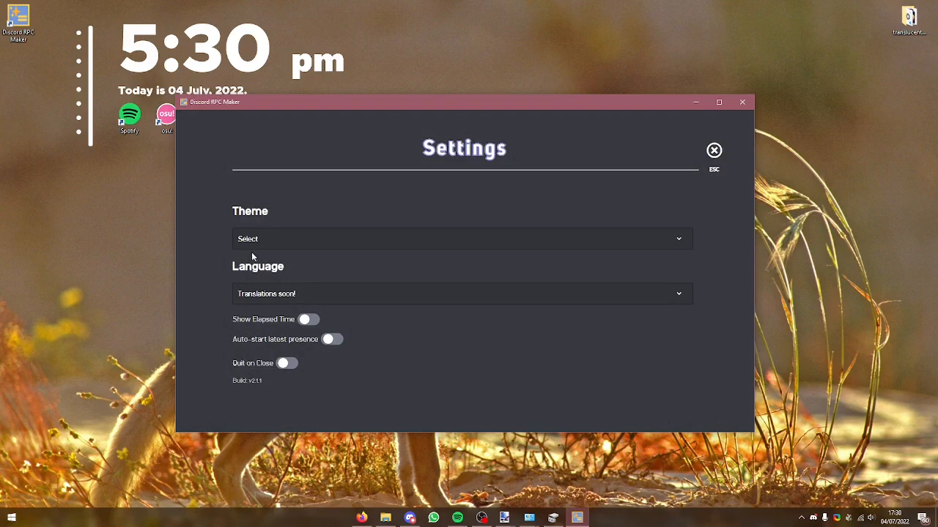
click(308, 319)
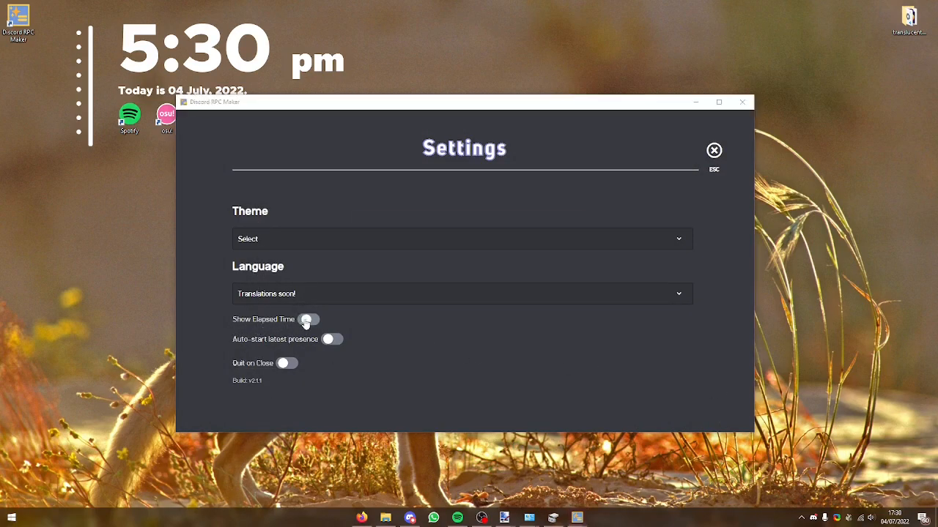
click(564, 260)
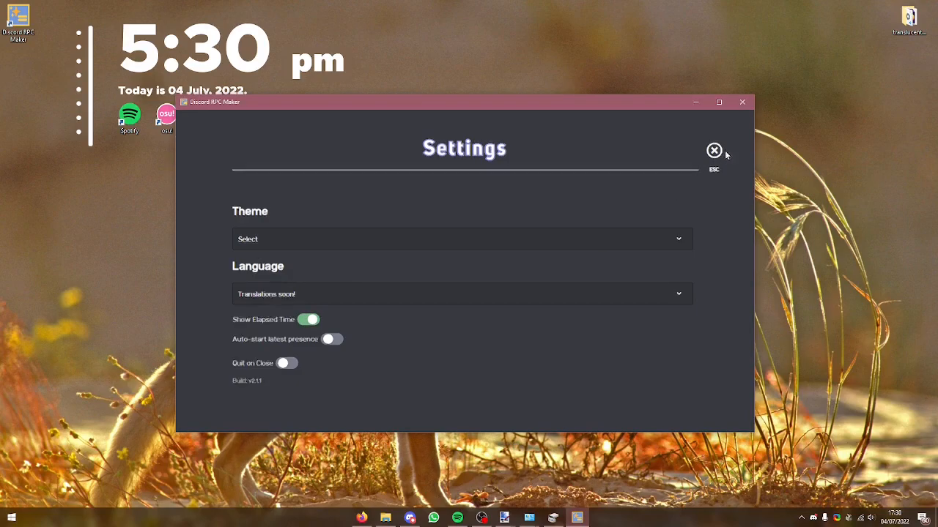
click(722, 153)
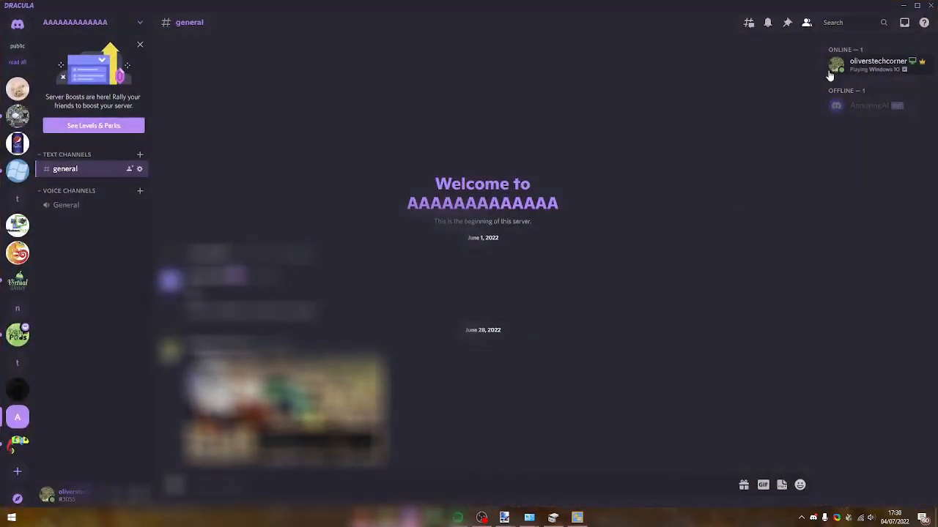
click(875, 61)
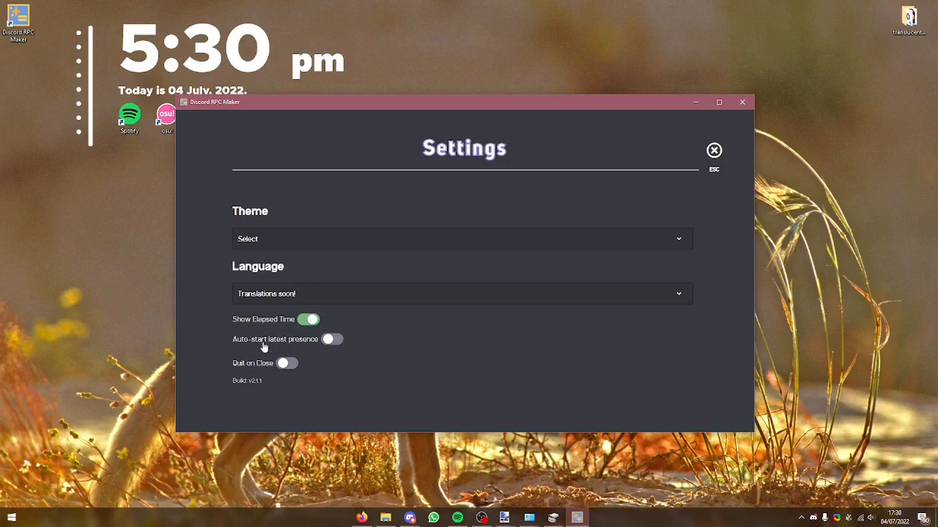
Step: Enable Auto-start latest presence, acknowledge the notice, close the settings and minimize Discord RPC Maker
click(328, 343)
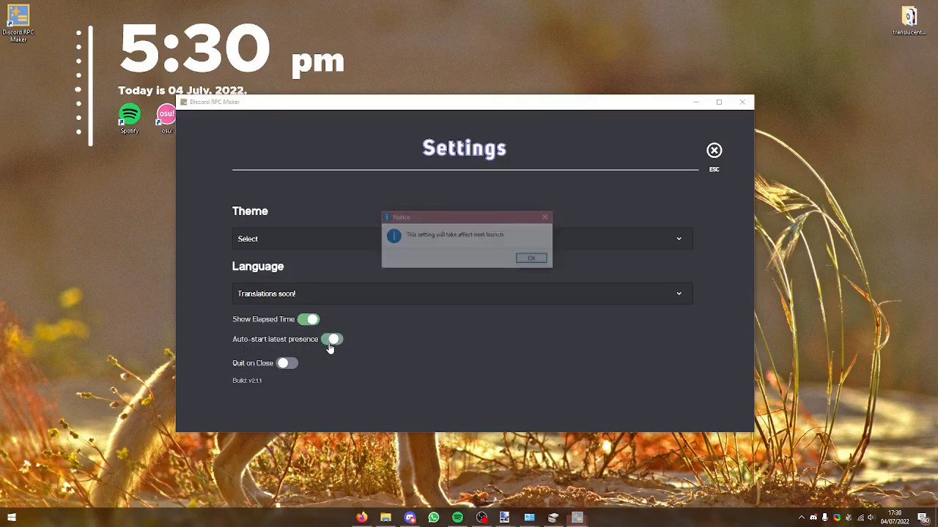
click(533, 260)
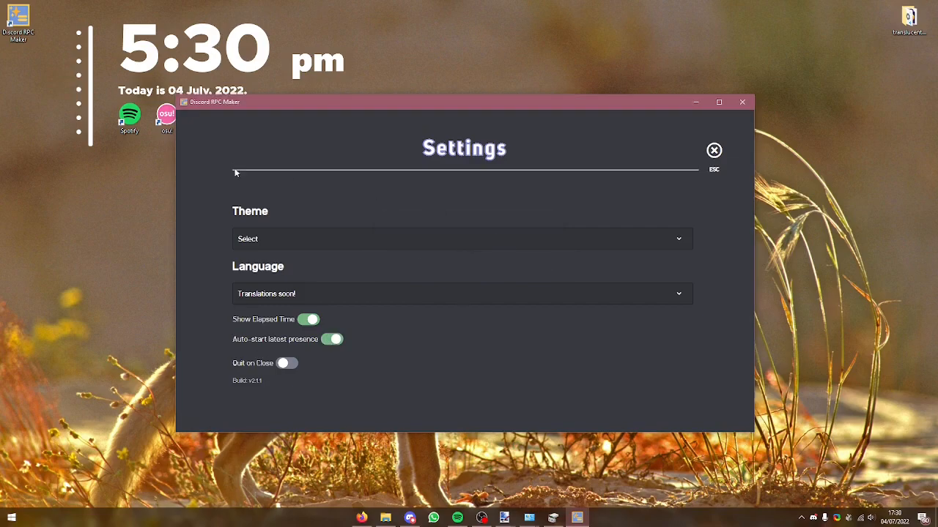
drag(229, 112, 311, 128)
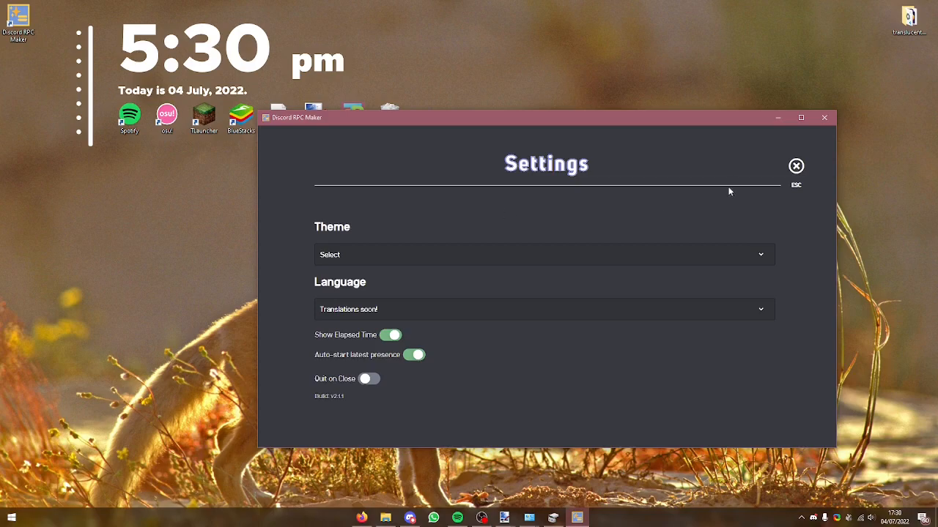
click(797, 167)
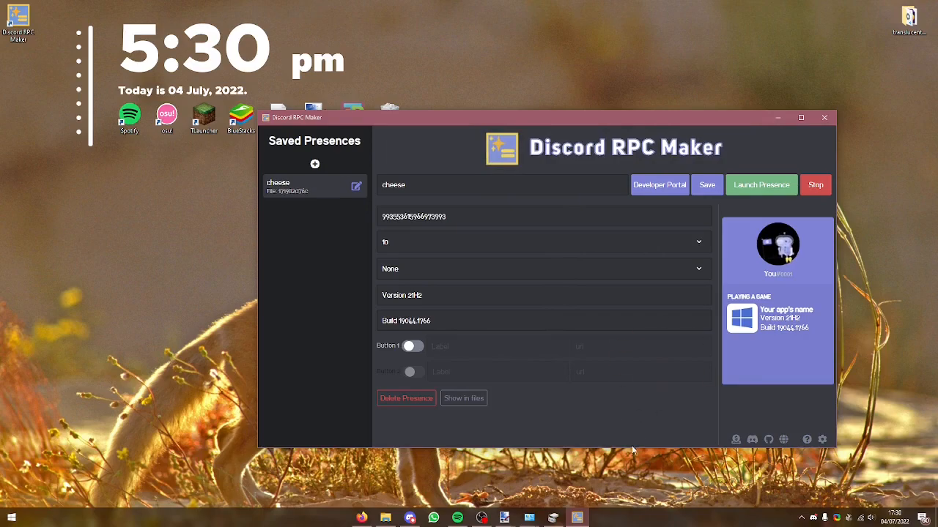
click(773, 119)
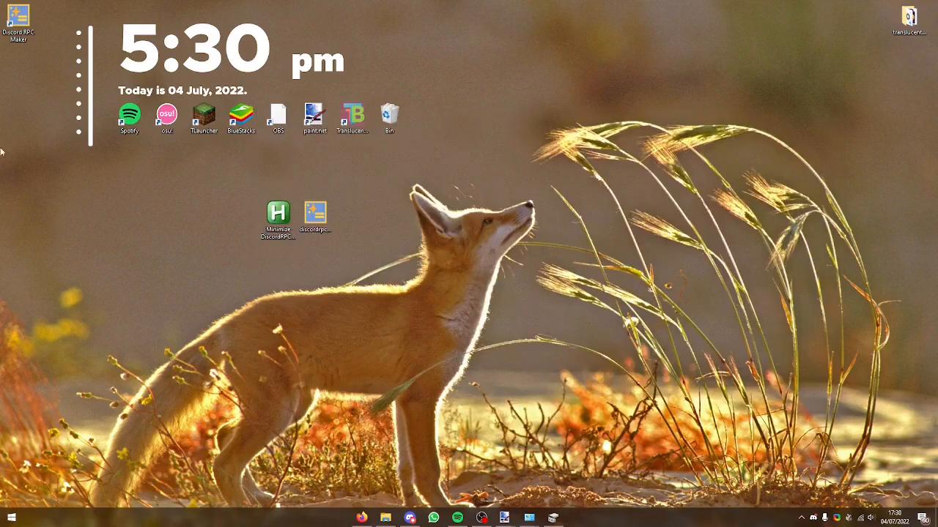
Step: Place the Discord RPC Maker shortcut beside Minimize DiscordRPC.exe on the desktop and set the discordrpc file apart from them
drag(9, 13, 233, 223)
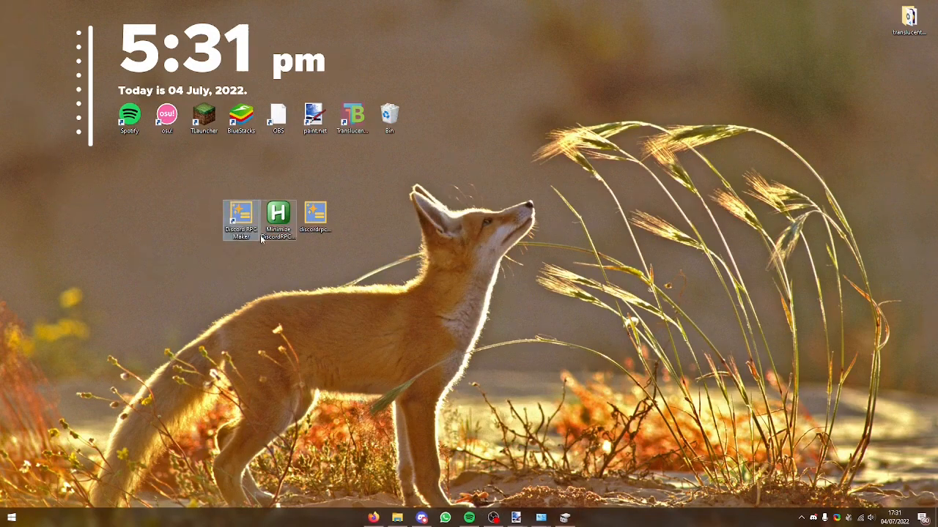
click(288, 236)
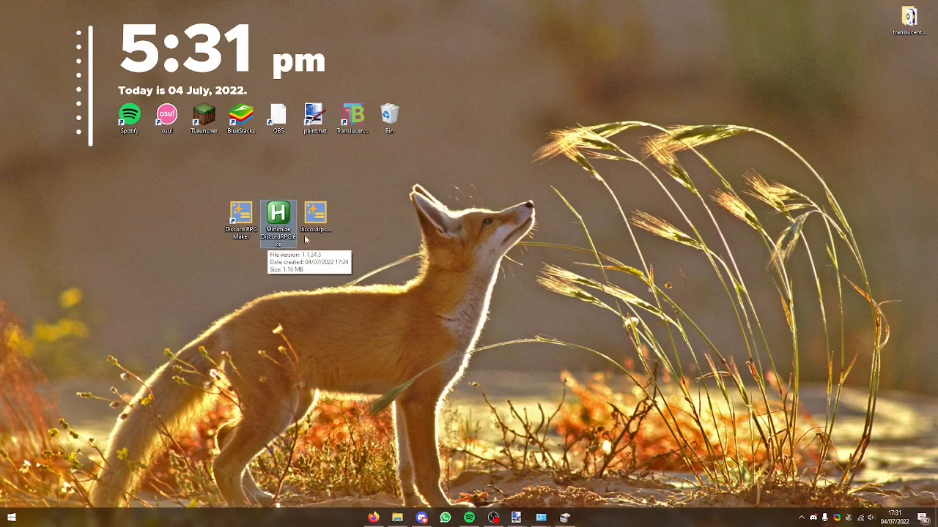
drag(315, 218, 426, 218)
Step: Open the shell:startup folder and move the Discord RPC Maker shortcut and Minimize DiscordRPC.exe from the desktop into it
key(super+r)
text(shell:startup)
key(Return)
drag(196, 165, 481, 117)
drag(225, 191, 295, 243)
drag(242, 216, 442, 313)
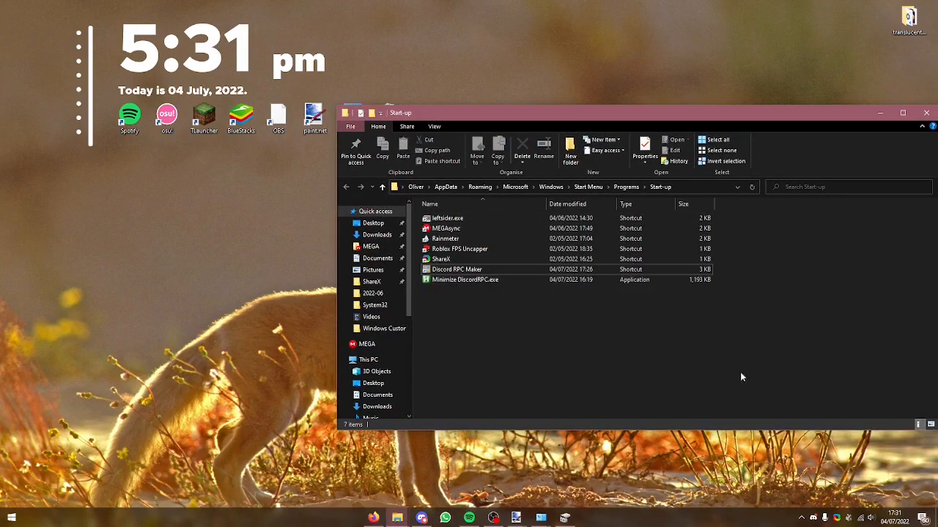
Step: Bring the hidden Discord RPC Maker window back up and move it partly clear of the Start-up folder window
click(800, 517)
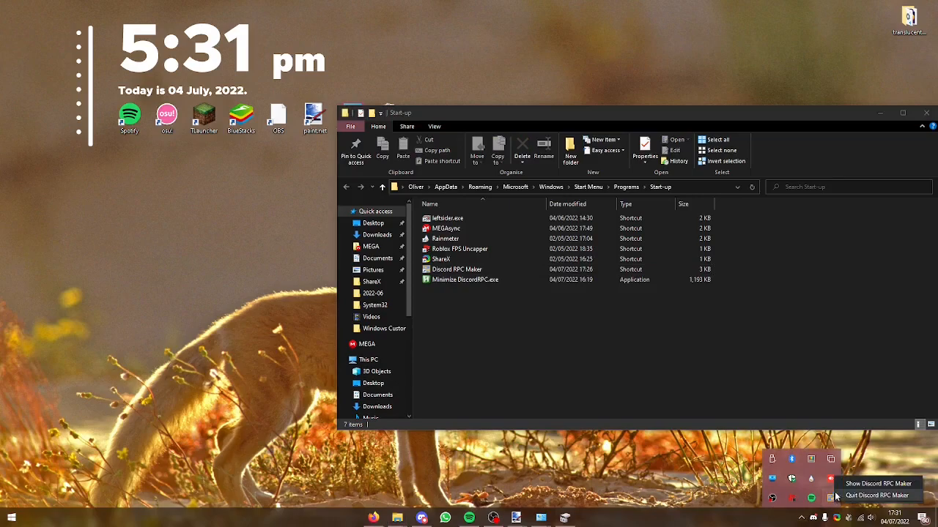
click(829, 478)
click(466, 107)
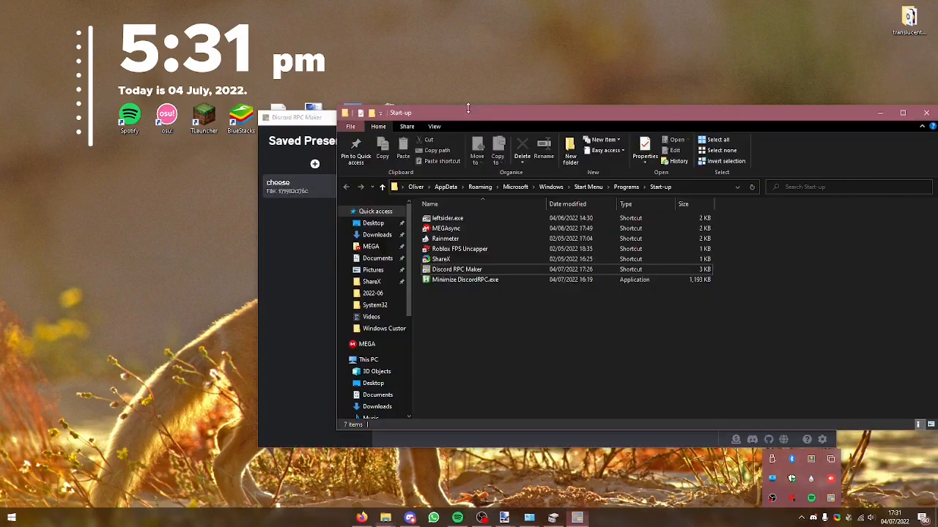
click(317, 255)
drag(338, 121, 184, 85)
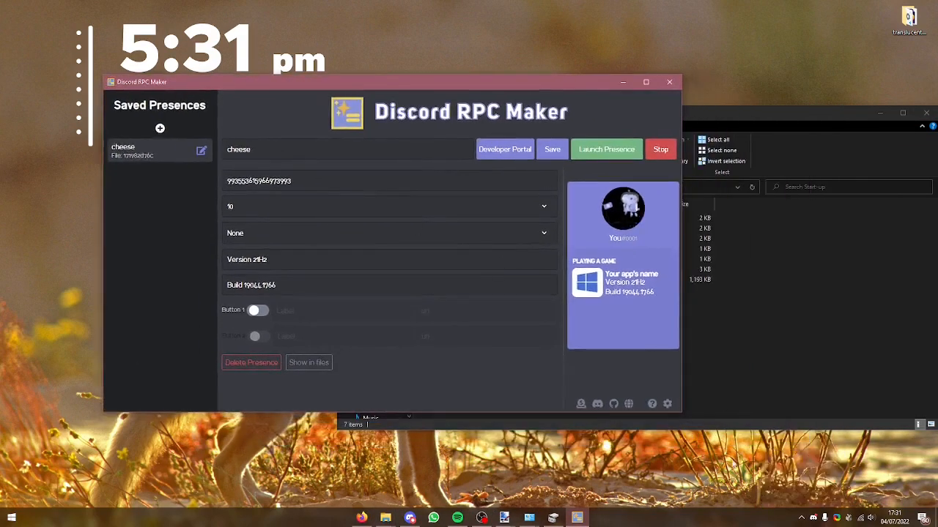
Step: Run Minimize DiscordRPC.exe from the Start-up folder and minimize the folder window
click(735, 270)
double_click(446, 282)
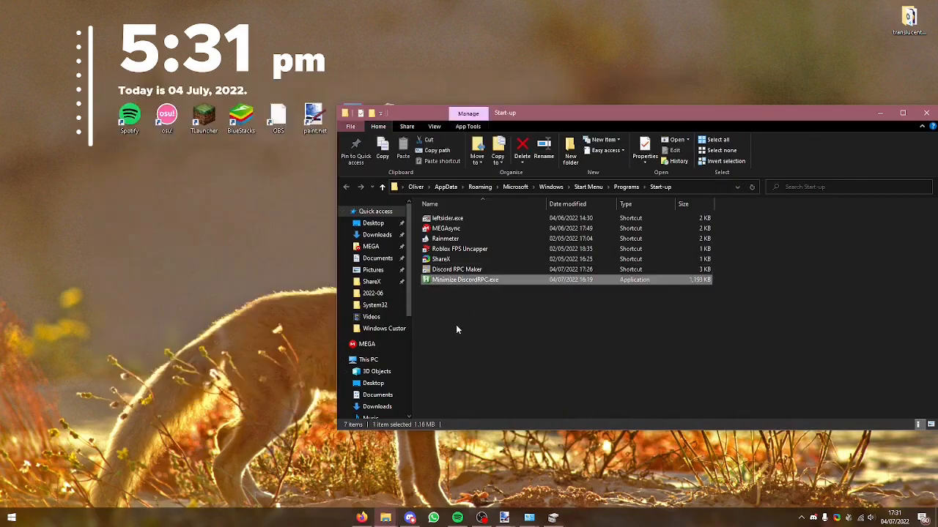
click(458, 332)
drag(653, 119, 580, 127)
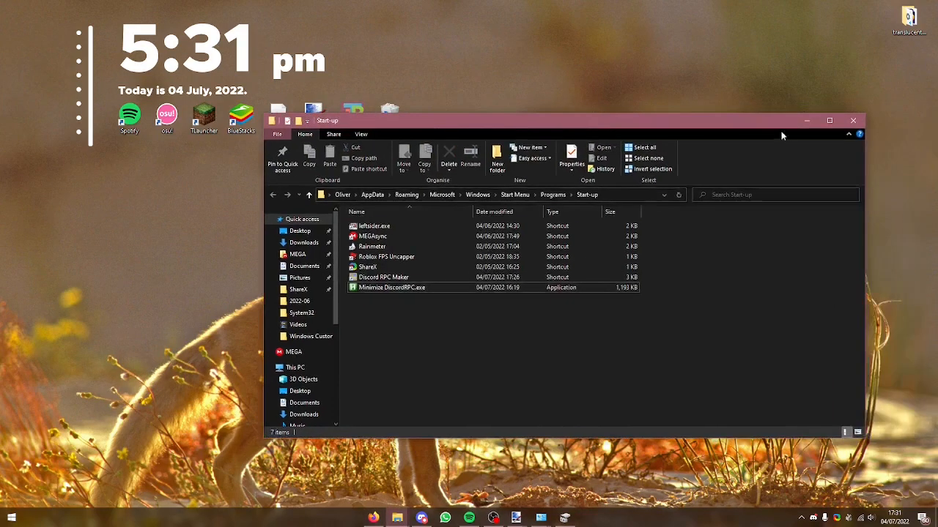
click(804, 123)
Step: Check the running presence and its elapsed time on your Discord profile card, and minimize Discord
click(421, 517)
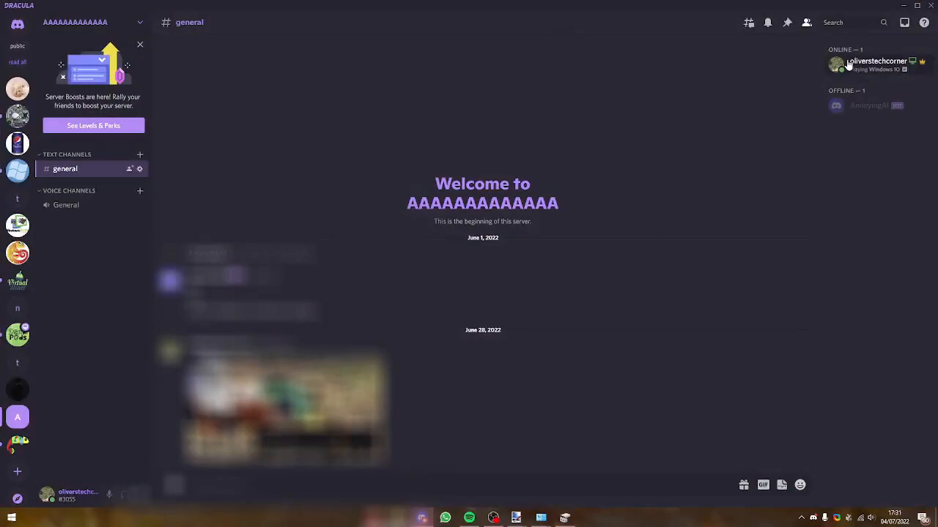
click(875, 63)
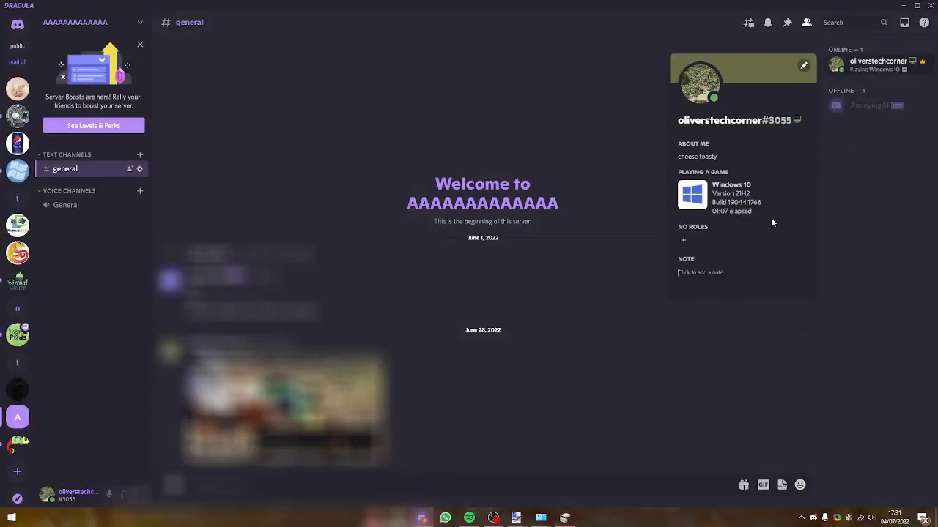
click(489, 143)
click(854, 75)
click(436, 61)
click(903, 6)
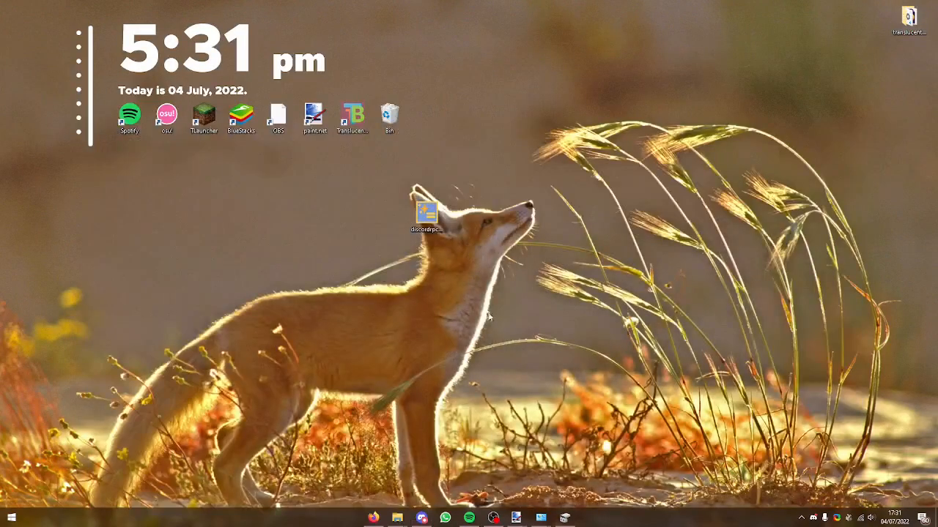
Step: Move the leftover discordrpc file from the desktop to the Bin
drag(497, 327, 418, 178)
drag(430, 219, 389, 118)
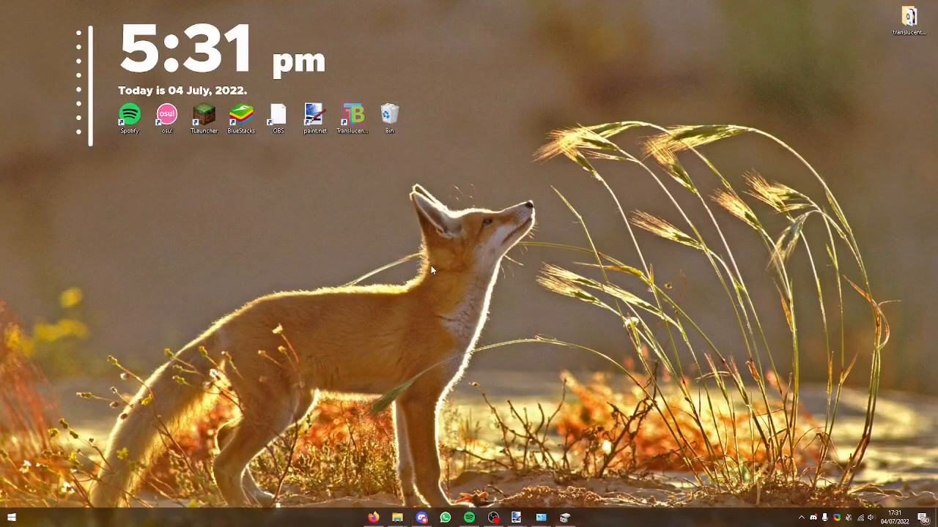
click(493, 518)
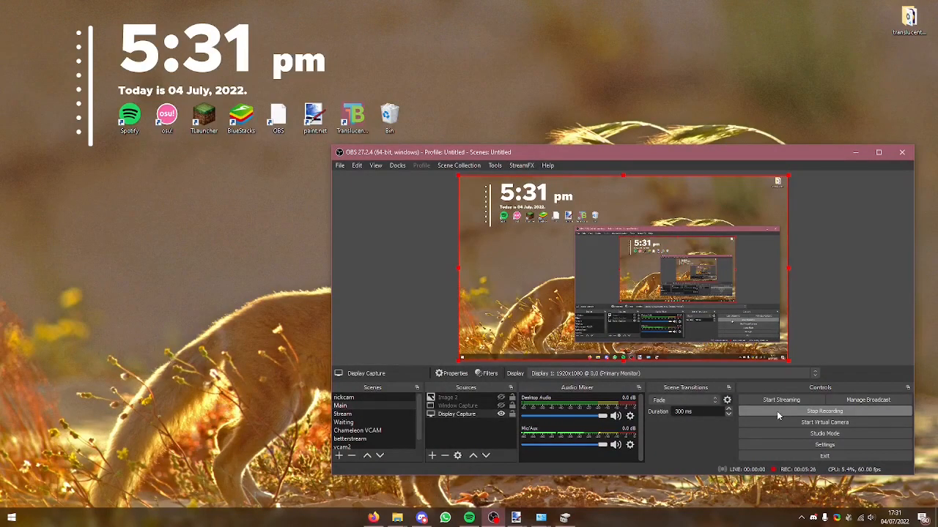
click(777, 411)
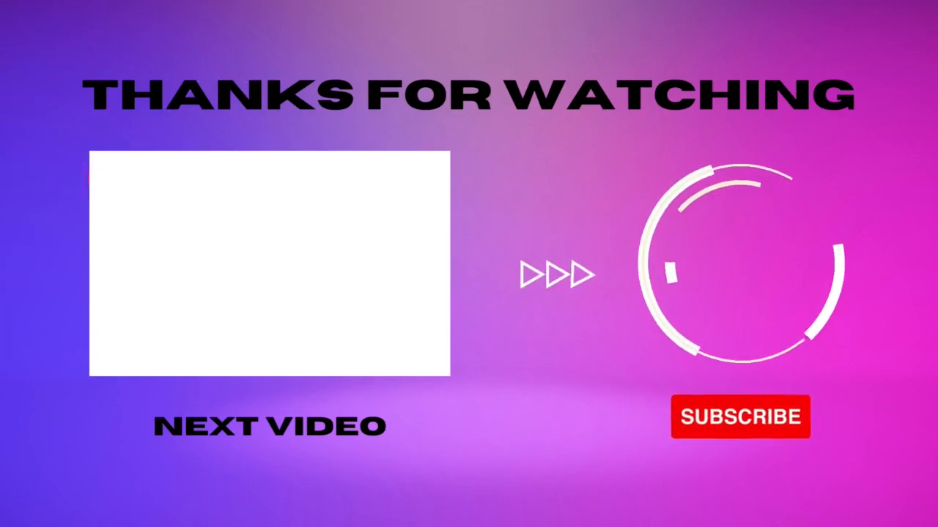